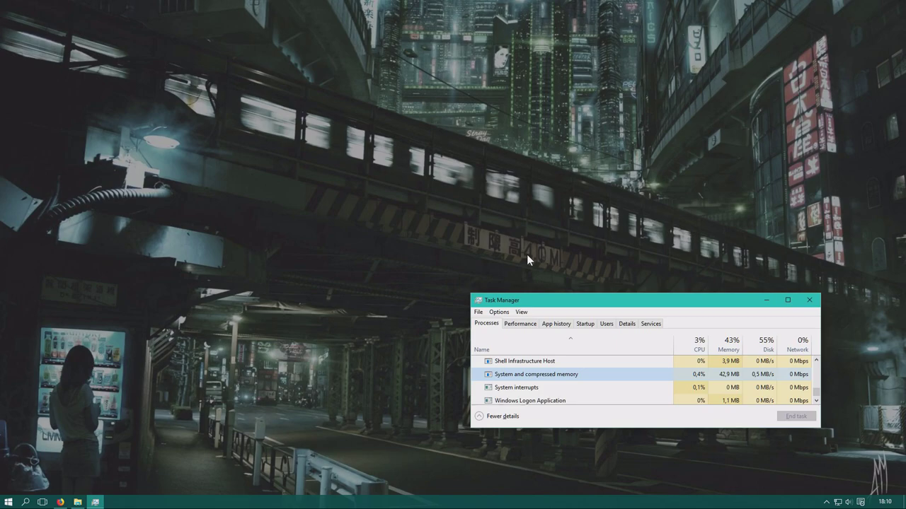
Move Task Manager to the upper centre and select System and compressed memory.
click(591, 300)
drag(591, 300, 421, 149)
click(437, 218)
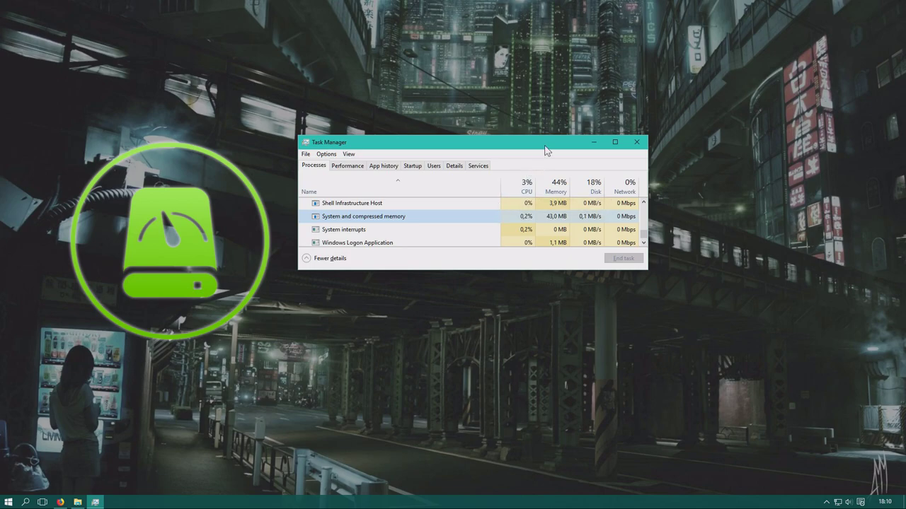
Move Task Manager back to the lower right of the screen.
drag(545, 146, 752, 341)
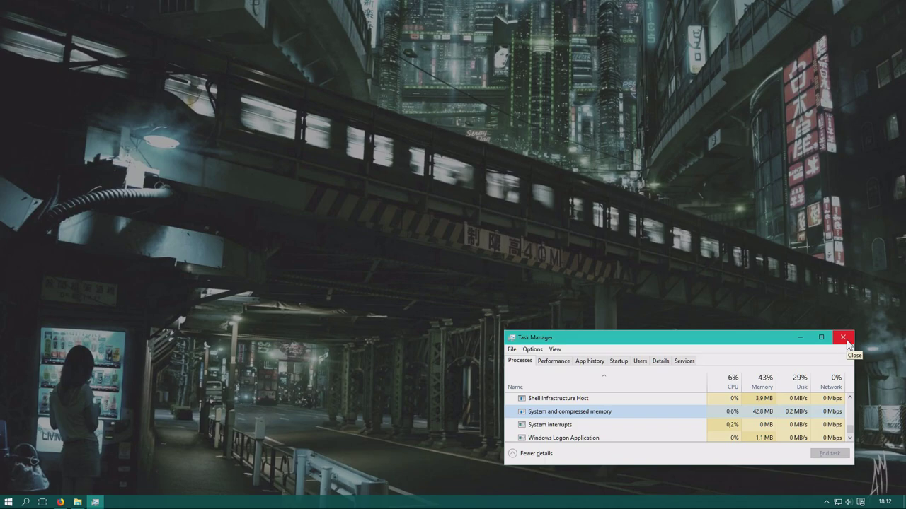
Close Task Manager and open Control Panel from the Win+X menu.
click(847, 341)
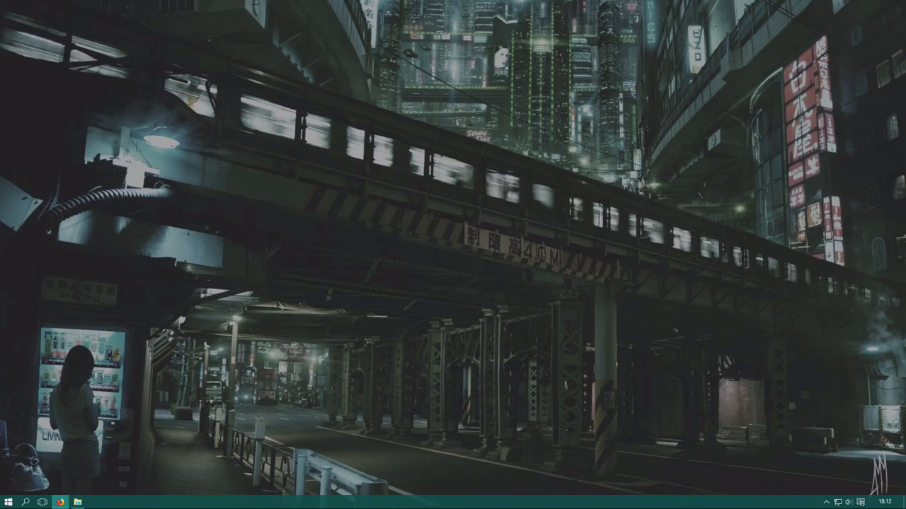
key(super+x)
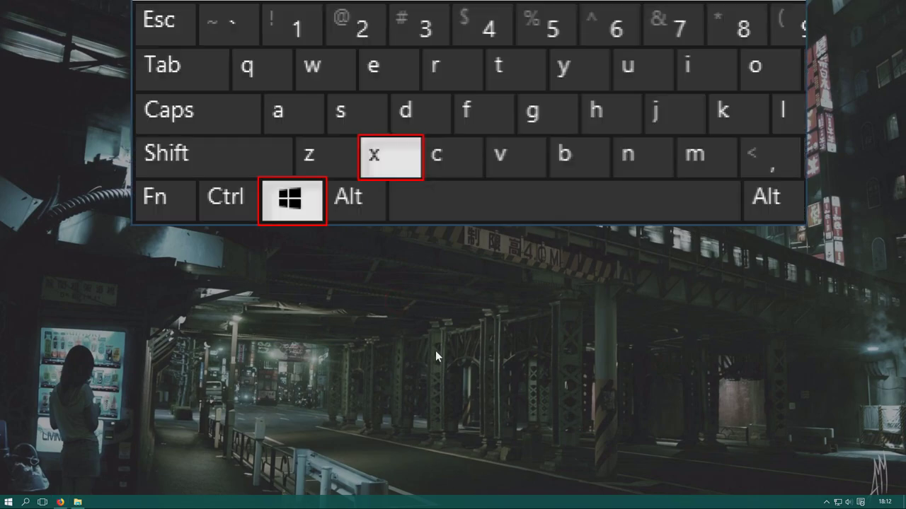
key(super+x)
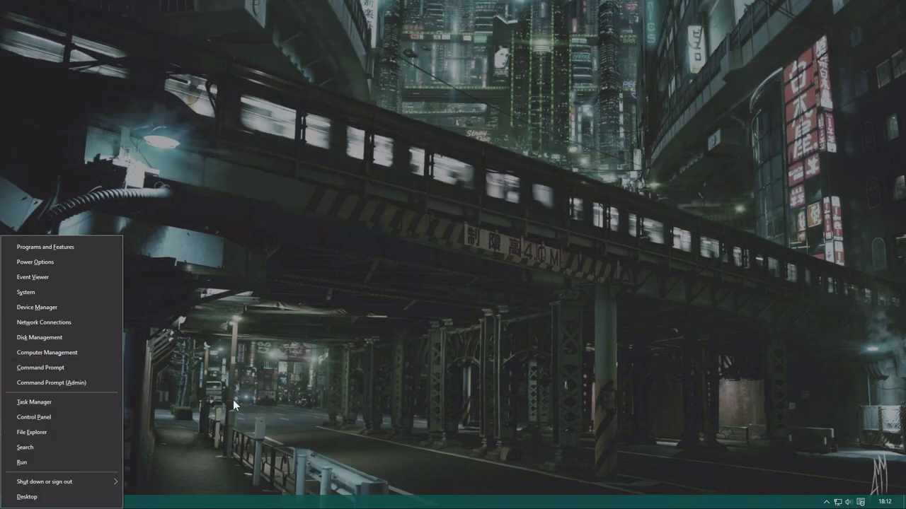
click(42, 416)
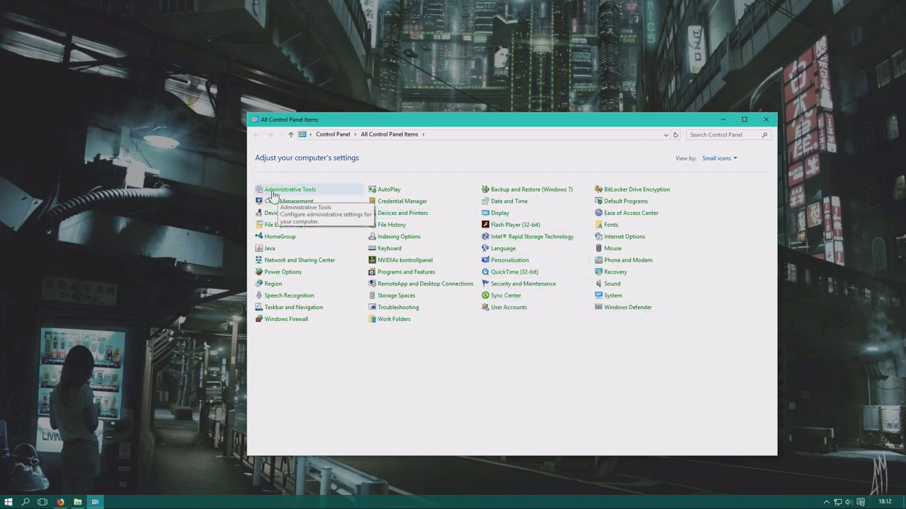
Switch Control Panel to Large icons view and open Administrative Tools.
click(716, 157)
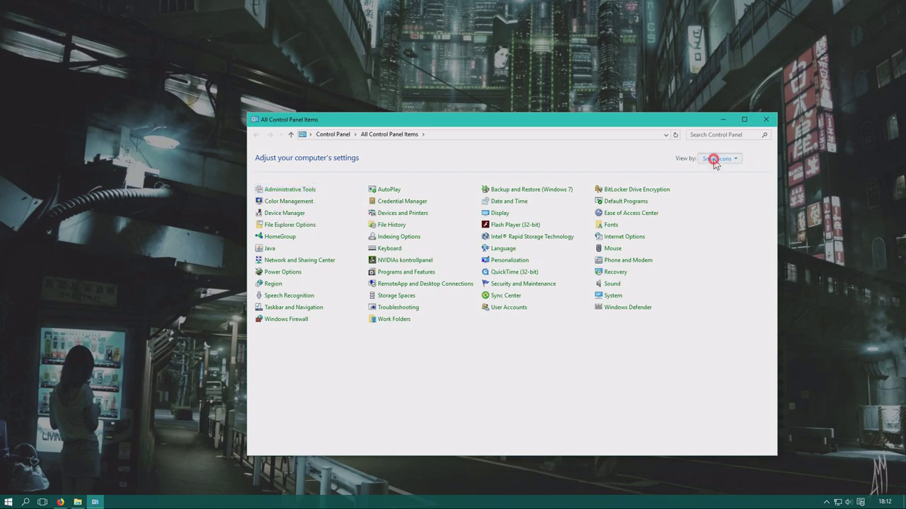
click(728, 171)
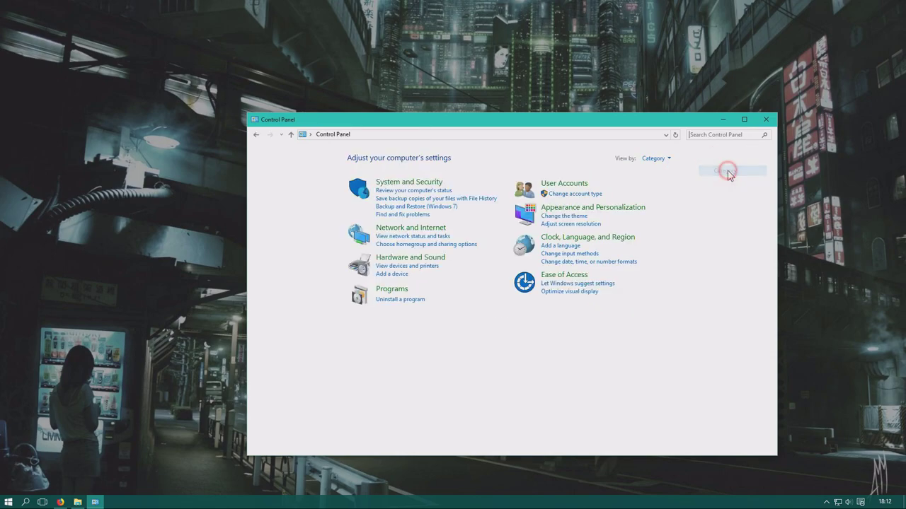
click(663, 160)
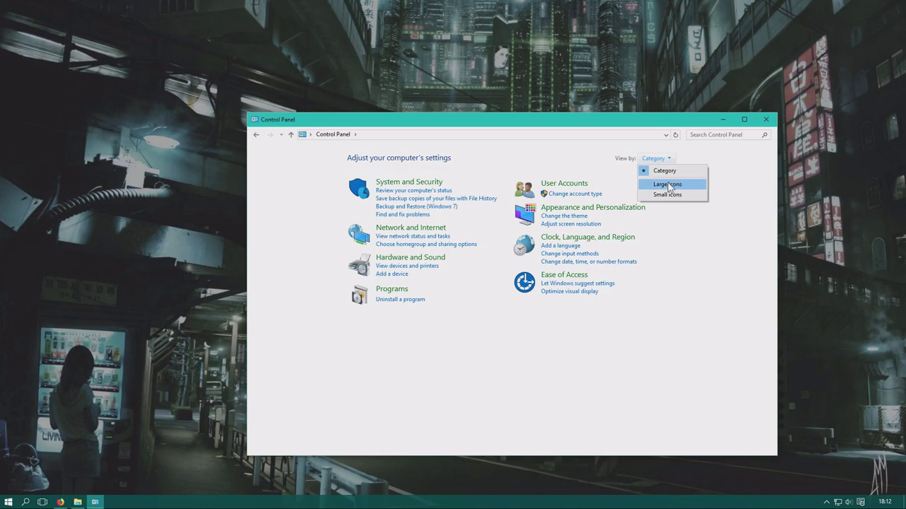
click(670, 185)
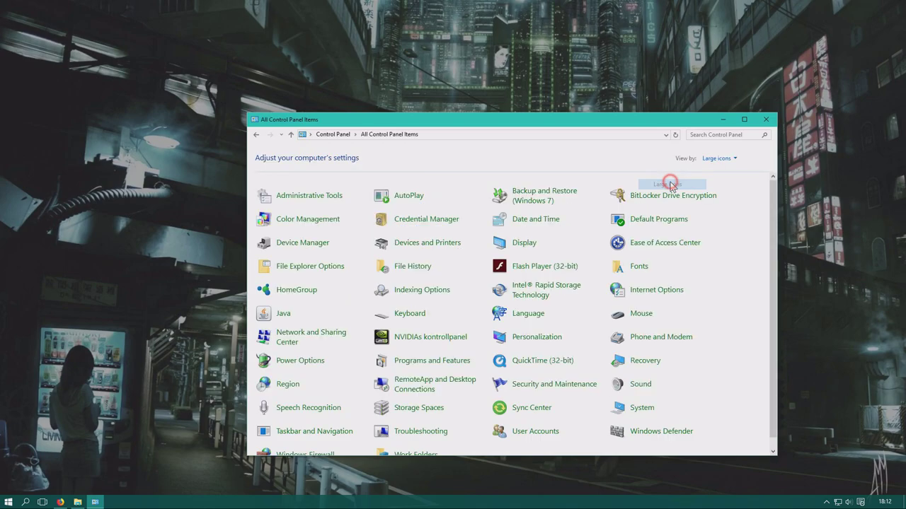
click(317, 196)
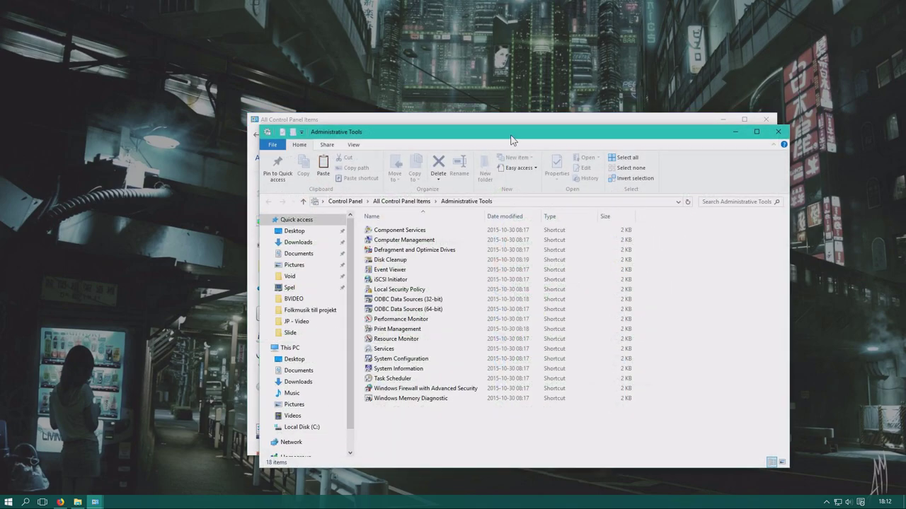
drag(508, 131, 479, 108)
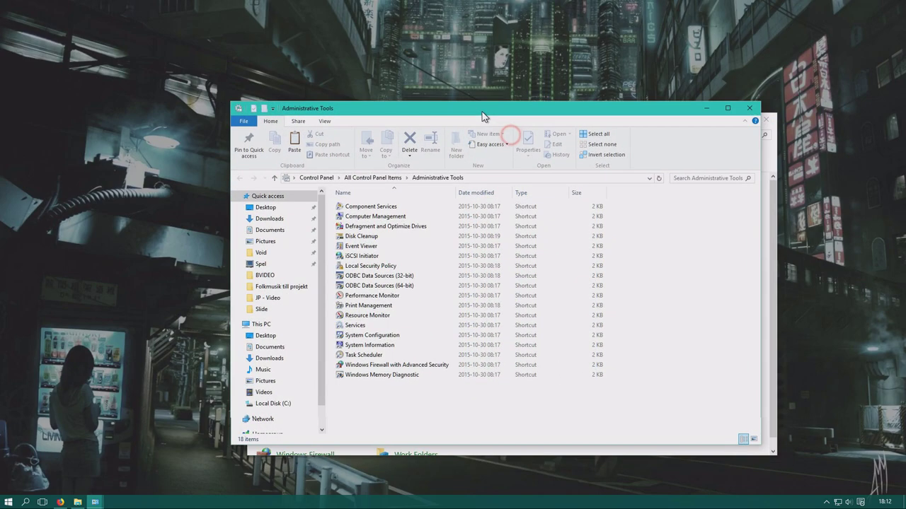
Launch Task Scheduler and go to Task Scheduler Library > Microsoft > Windows > MemoryDiagnostic.
double_click(364, 355)
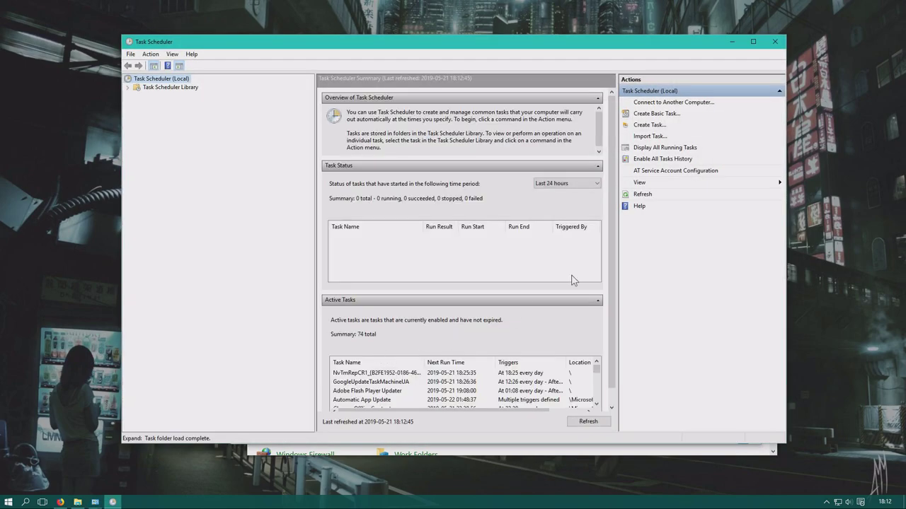
drag(650, 46, 647, 49)
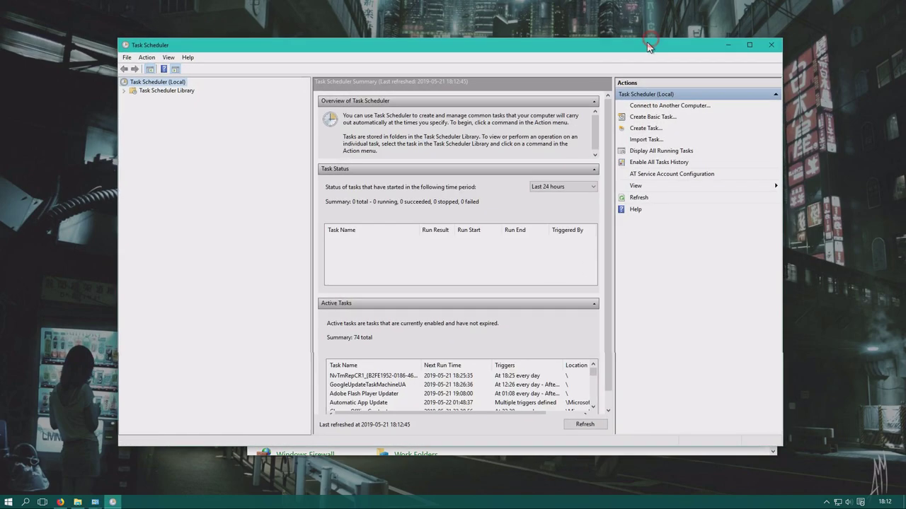
click(150, 92)
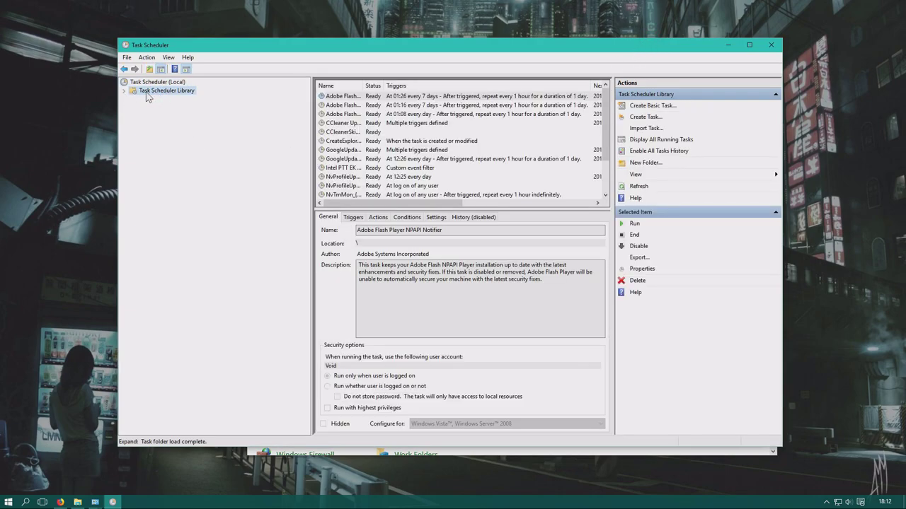
click(206, 94)
click(124, 91)
click(133, 100)
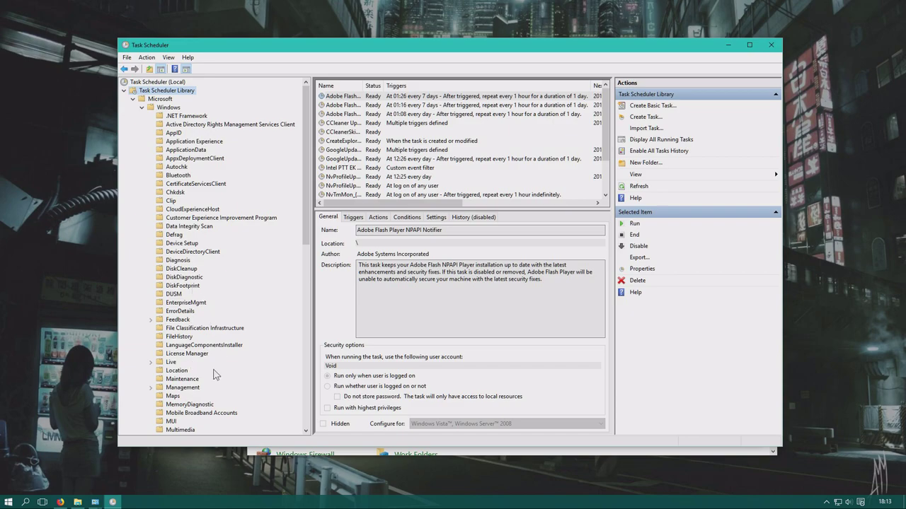
click(196, 406)
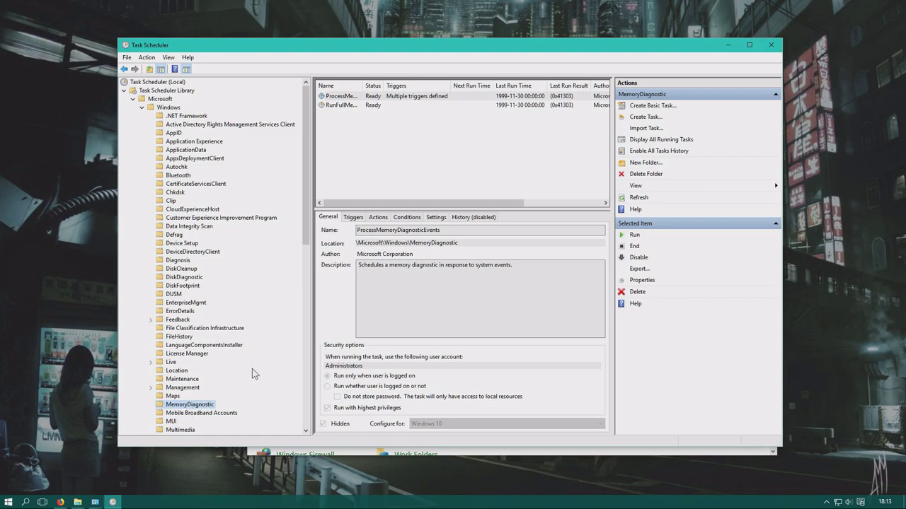
Widen the Name column, check ProcessMemoryDiagnosticEvents, then select RunFullMemoryDiagnostic.
click(399, 155)
click(389, 96)
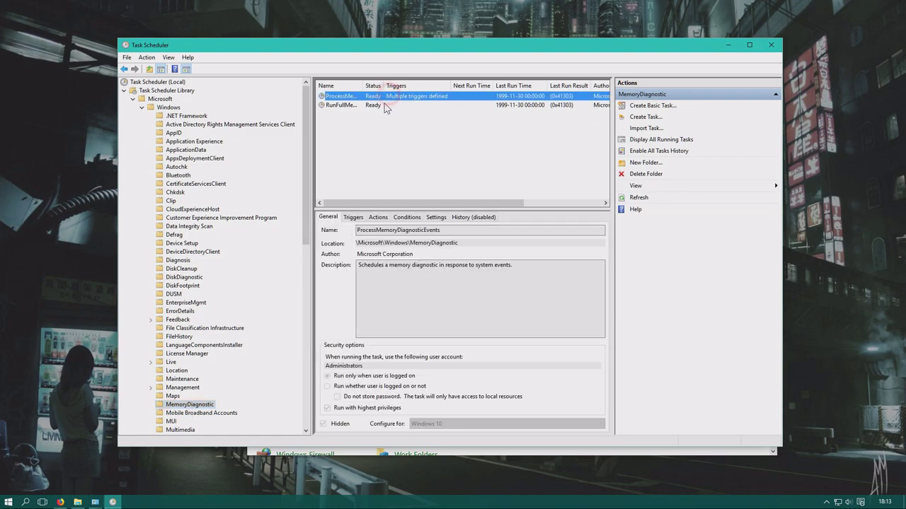
click(375, 104)
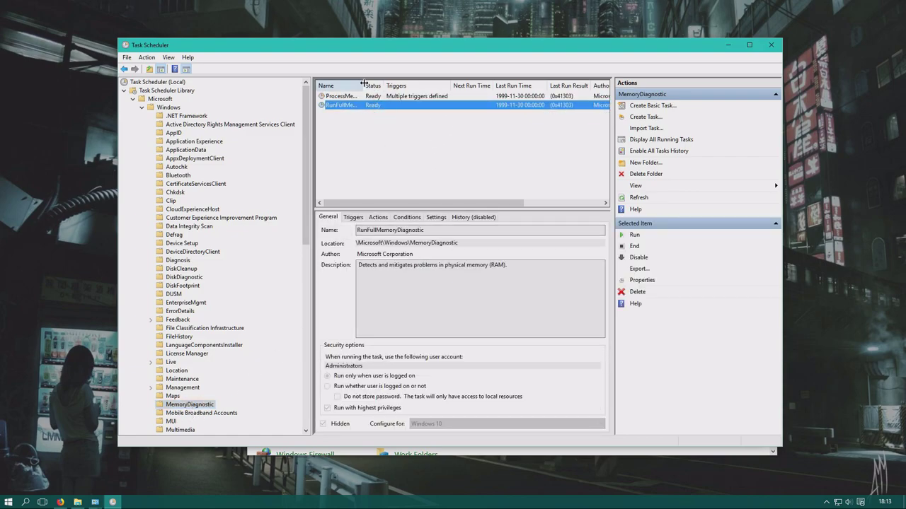
drag(363, 85, 483, 86)
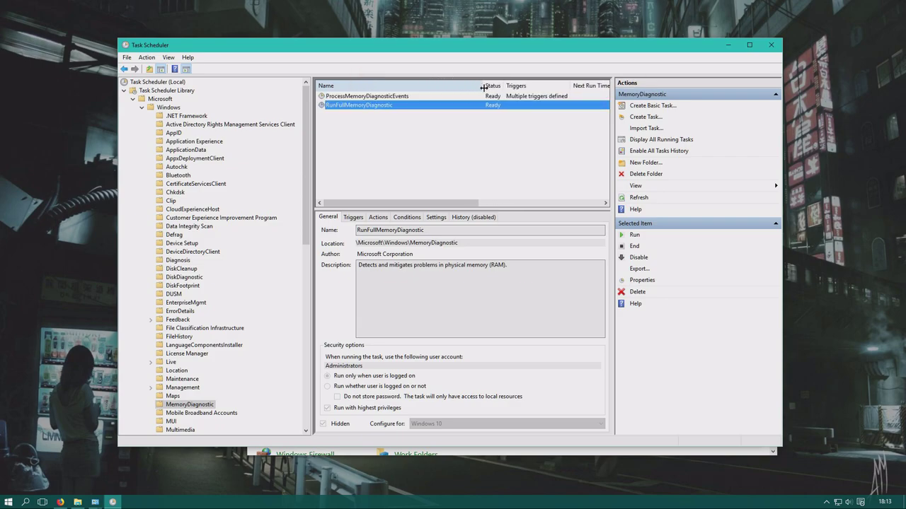
click(429, 133)
click(540, 97)
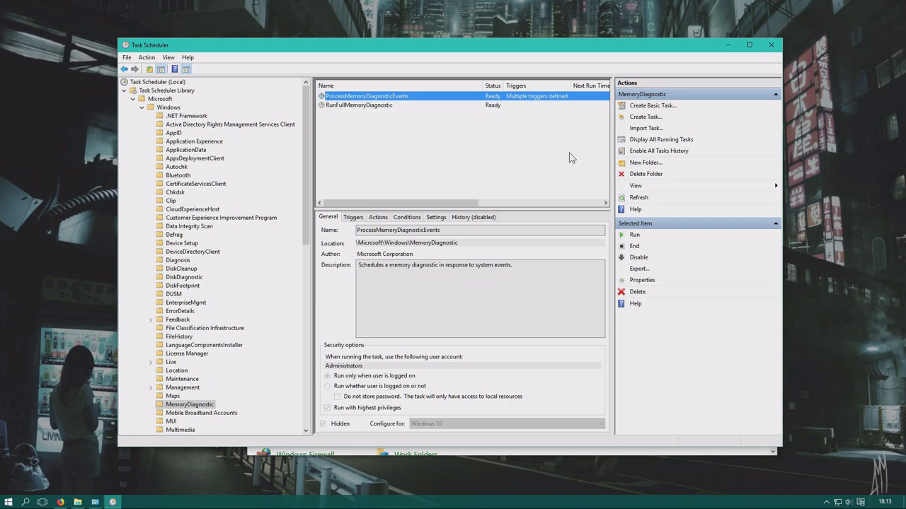
click(388, 106)
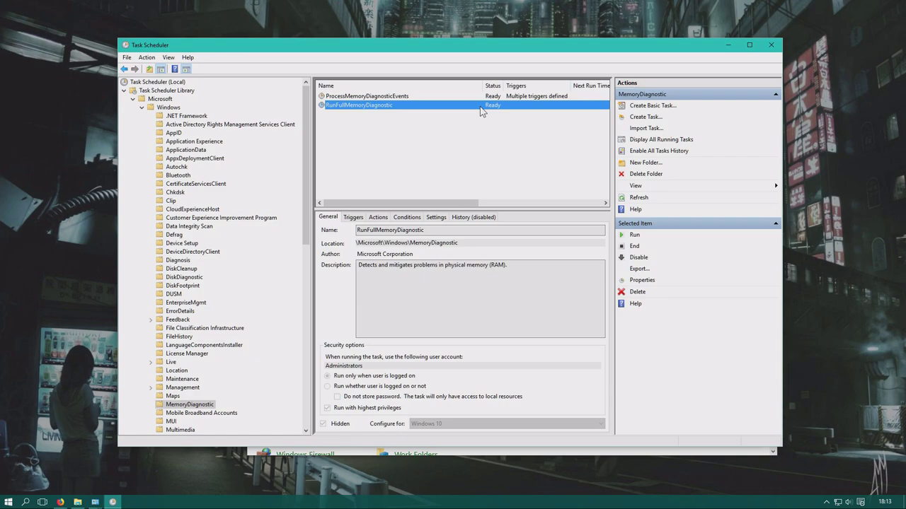
Disable RunFullMemoryDiagnostic and dismiss the two error messages.
click(639, 259)
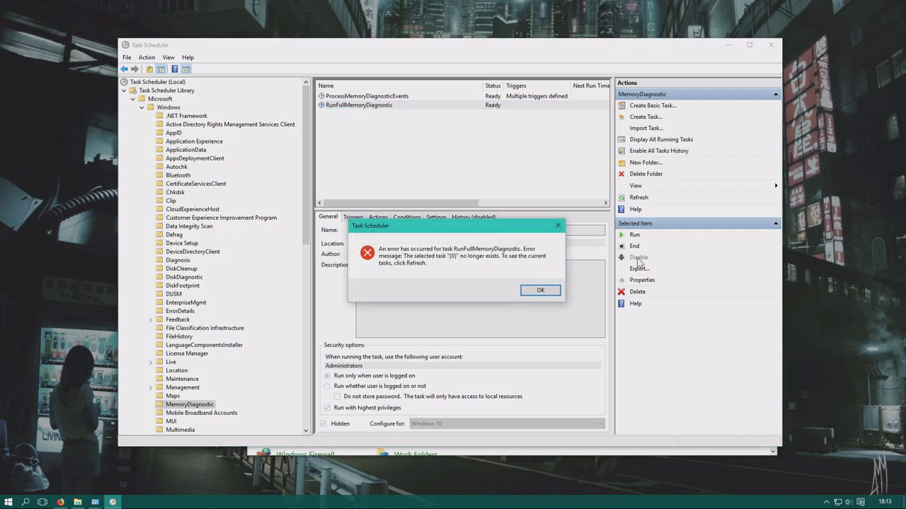
click(540, 293)
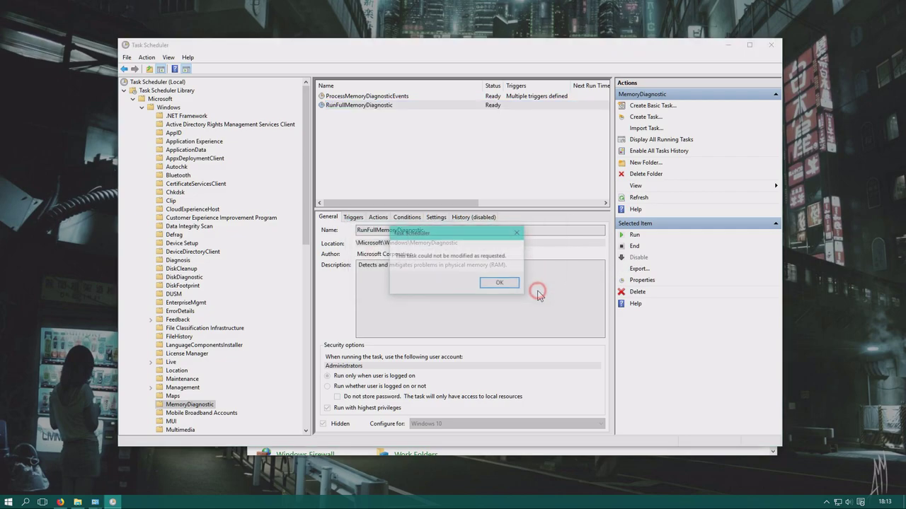
click(500, 284)
Reselect RunFullMemoryDiagnostic and confirm its context menu now offers Enable.
click(395, 181)
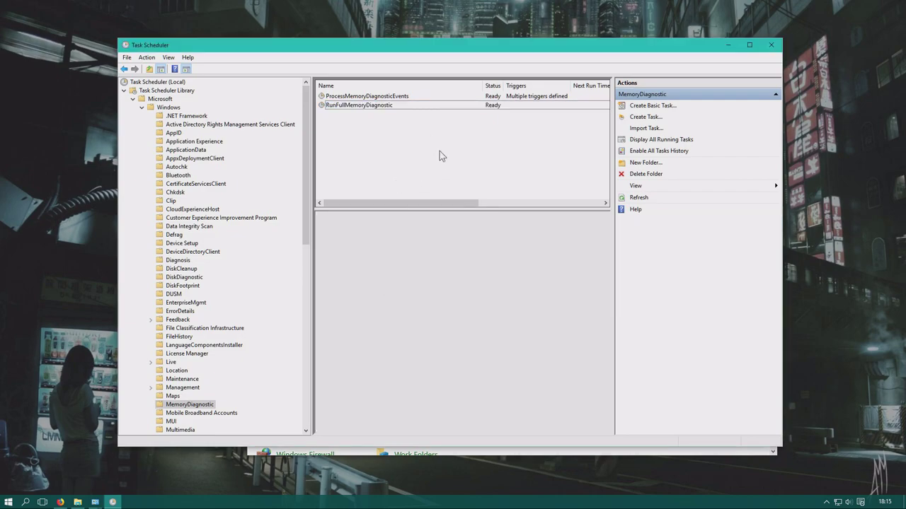
click(417, 107)
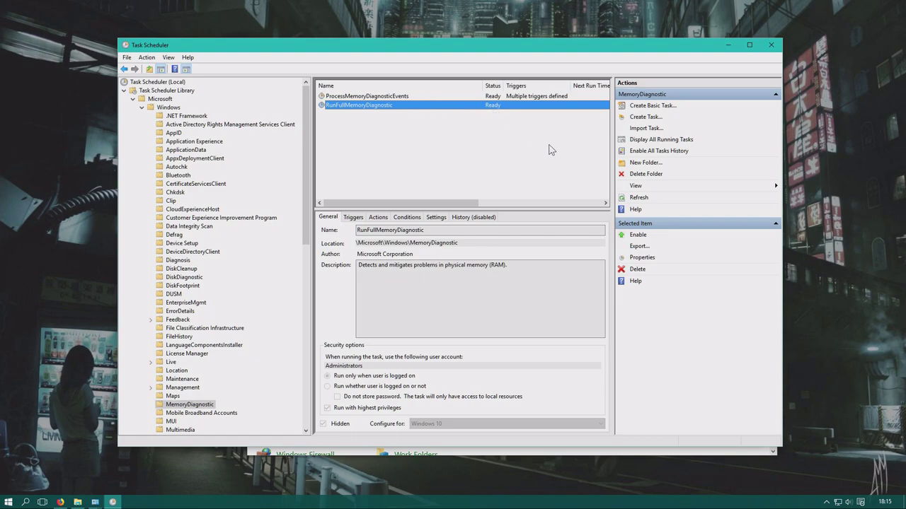
right_click(439, 106)
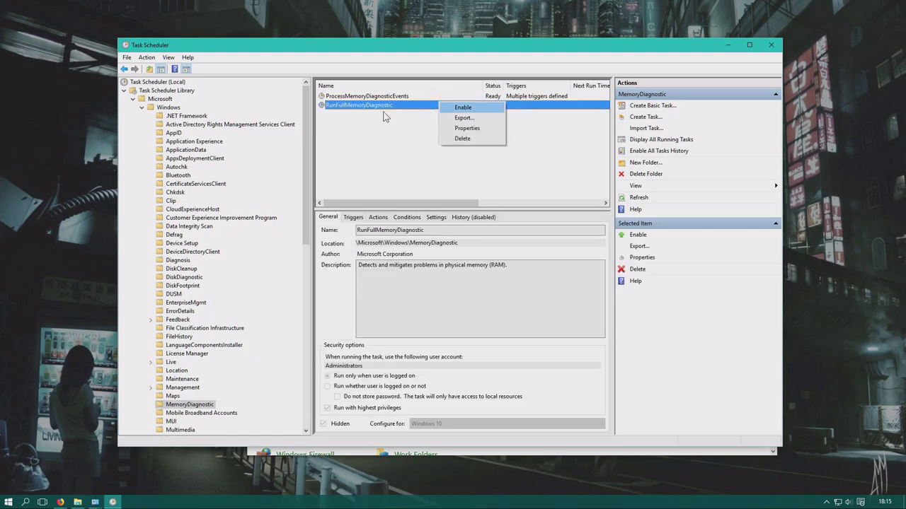
click(384, 140)
click(446, 106)
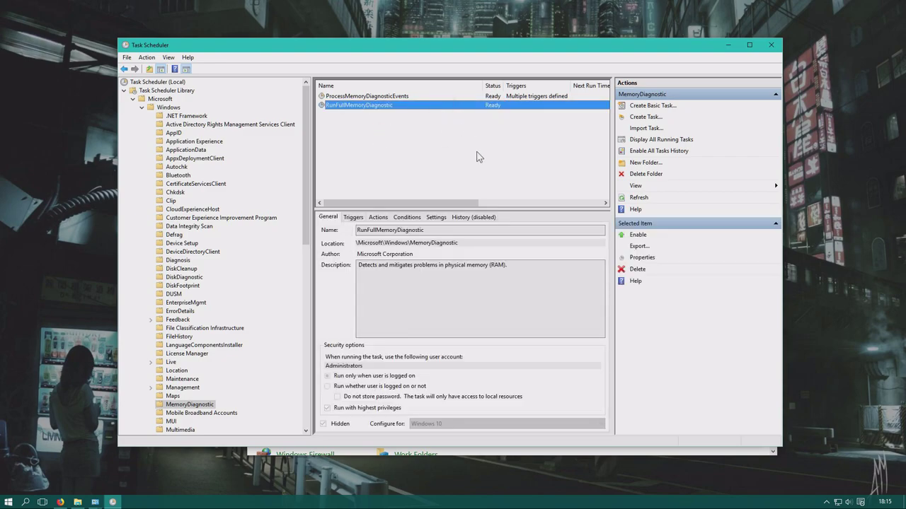